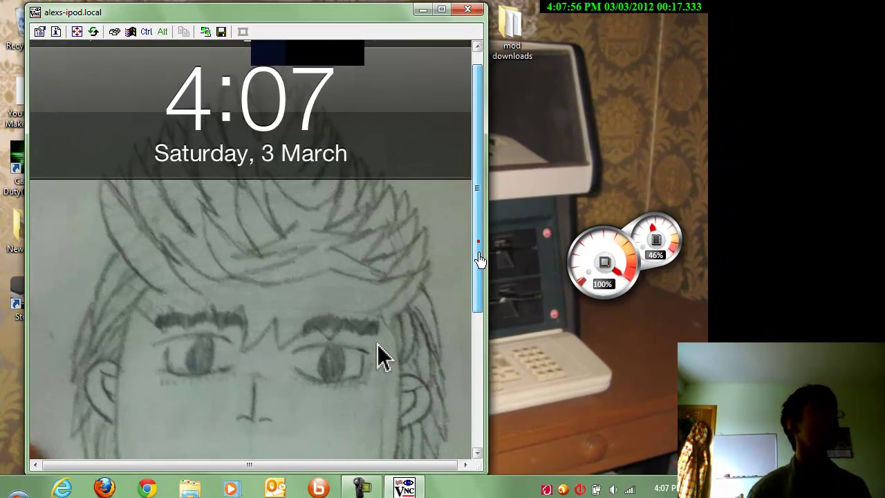
left_click_drag(559, 226, 560, 271)
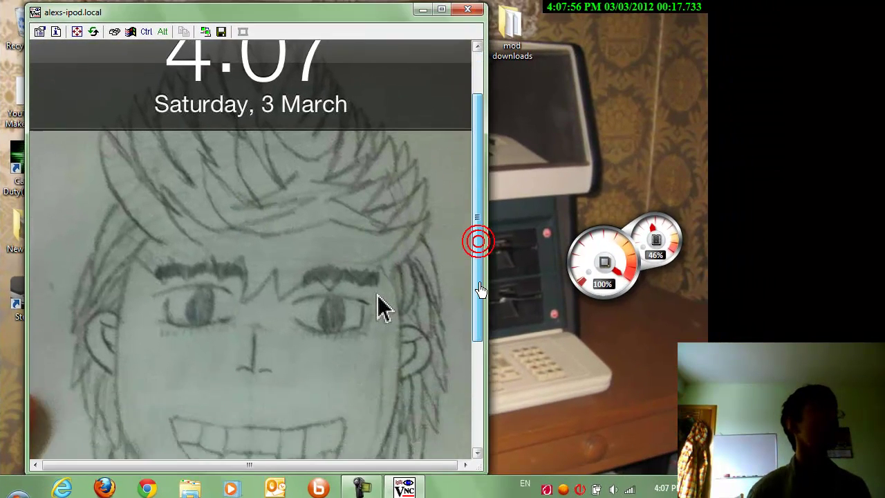
left_click_drag(481, 290, 486, 236)
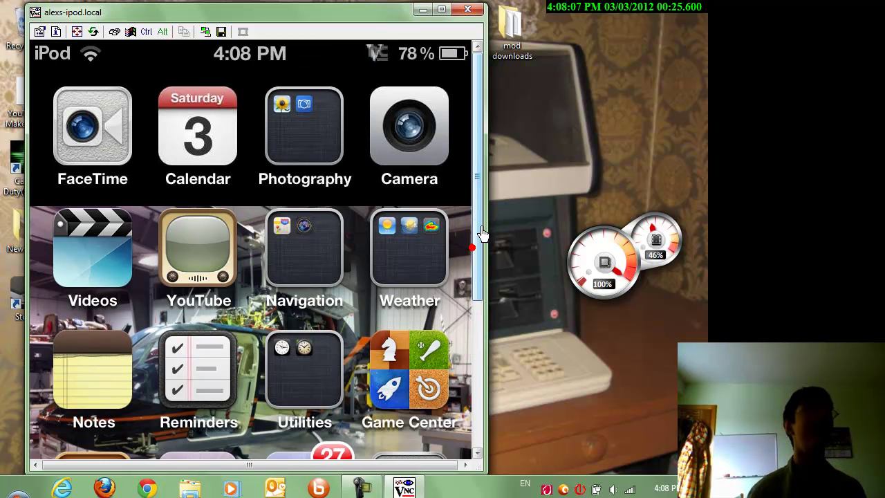
left_click(482, 233)
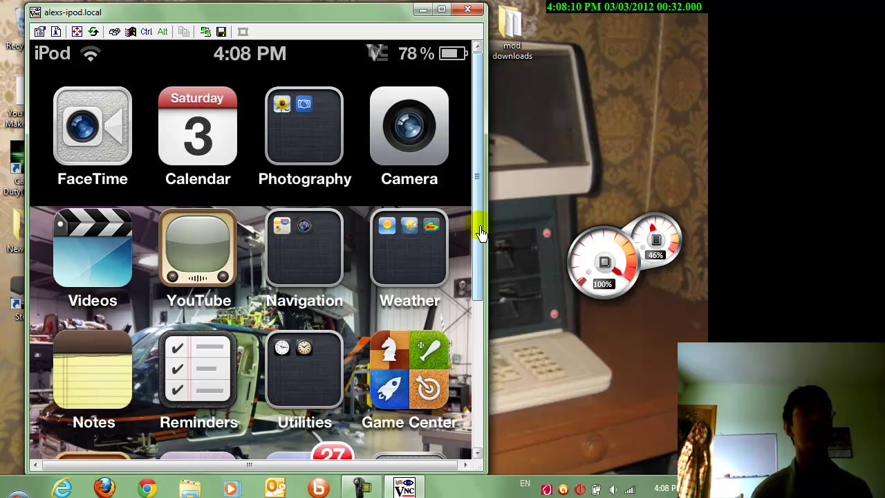
Open Cydia on the remotely controlled iPod and go to its package search.
left_click_drag(482, 234, 468, 288)
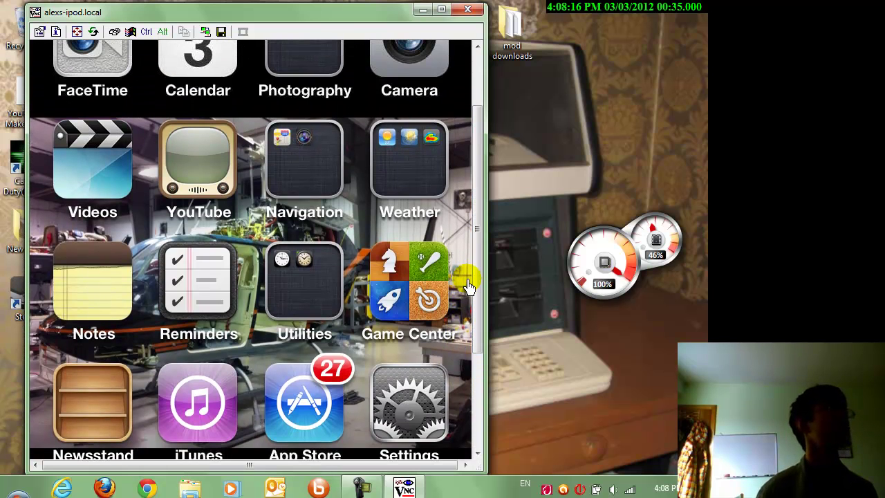
left_click_drag(467, 287, 501, 276)
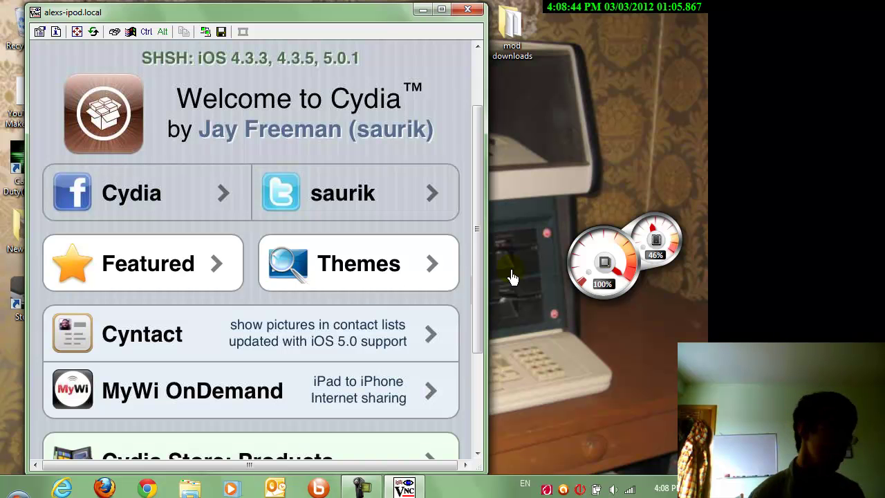
scroll(477, 242, "down", 5)
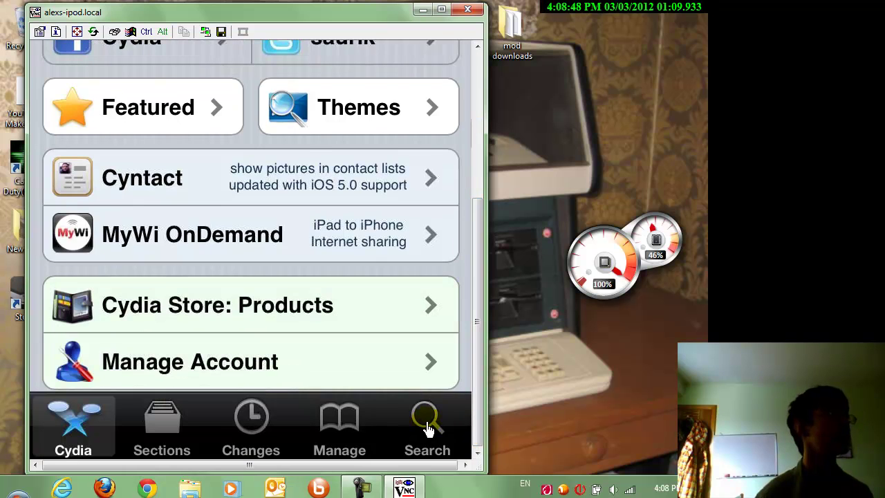
left_click(427, 428)
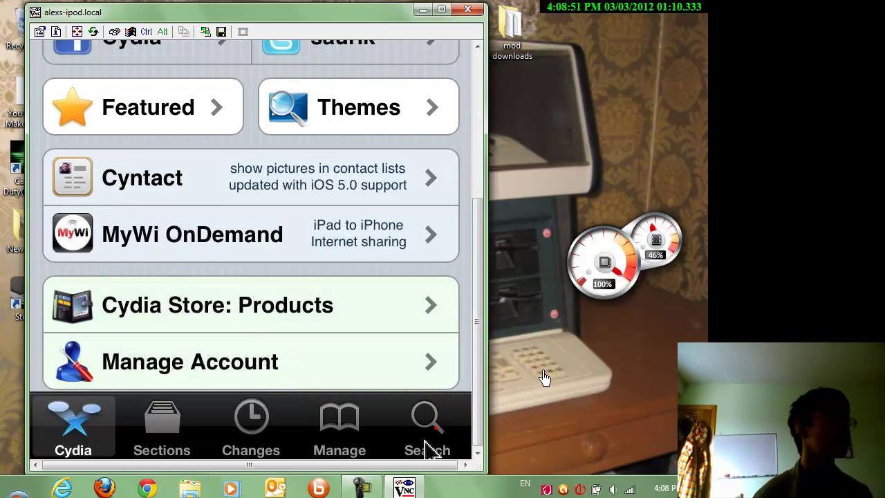
left_click(430, 432)
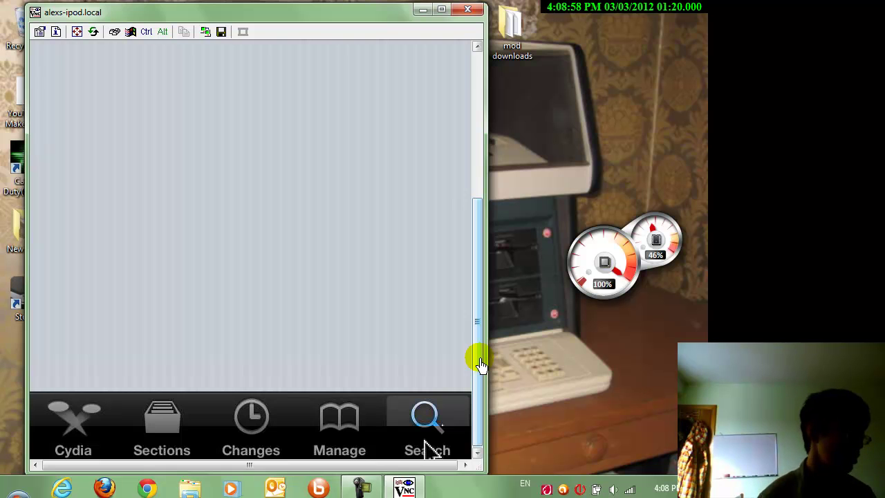
Find the Veency package in Cydia and look over its details page.
left_click_drag(478, 360, 460, 206)
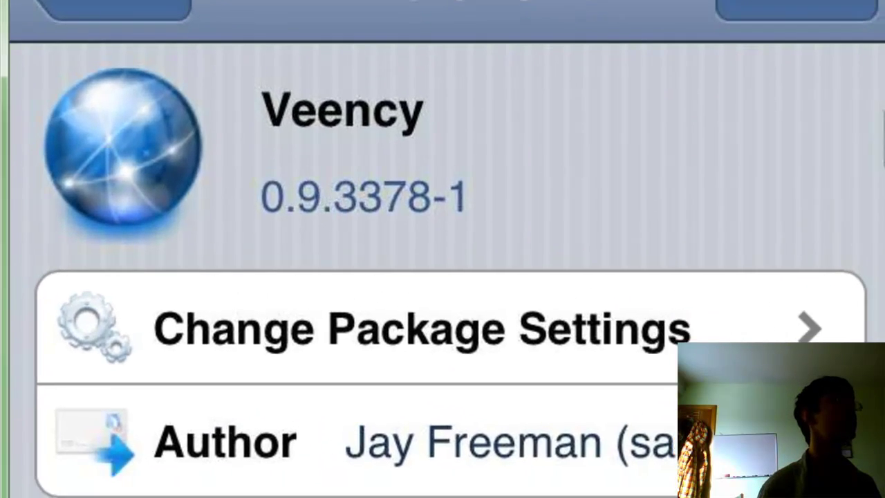
scroll(682, 286, "down", 5)
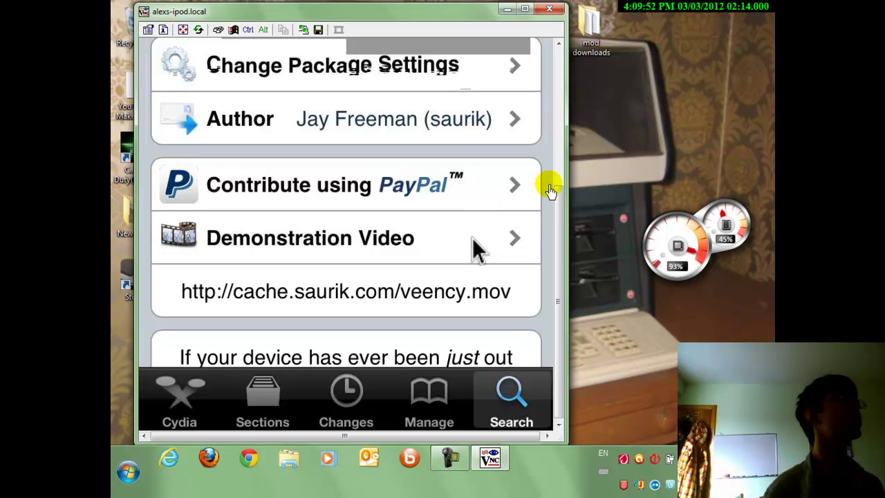
left_click_drag(561, 204, 548, 60)
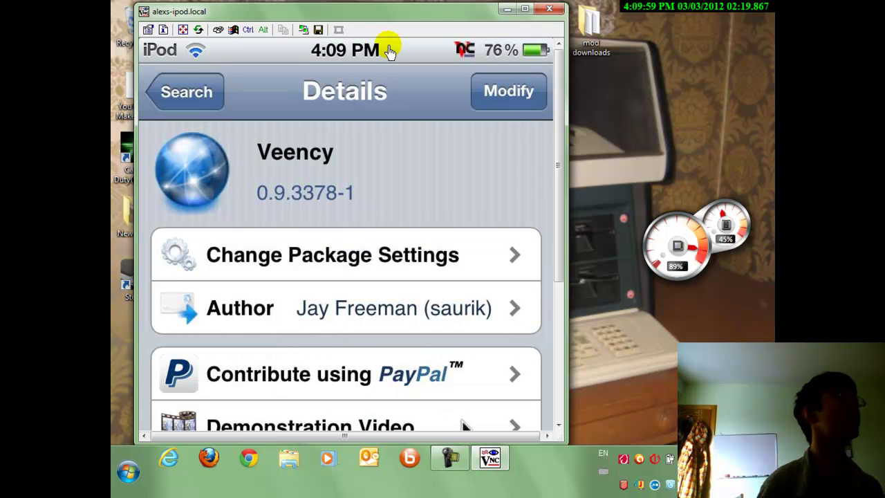
Bring up the modification options for the Veency package and dismiss them without choosing Reinstall or Remove.
left_click(500, 109)
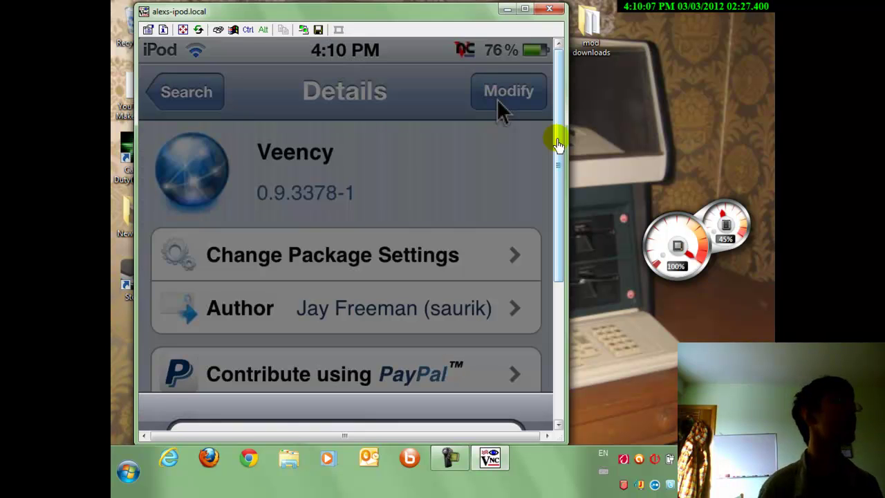
left_click_drag(558, 145, 550, 287)
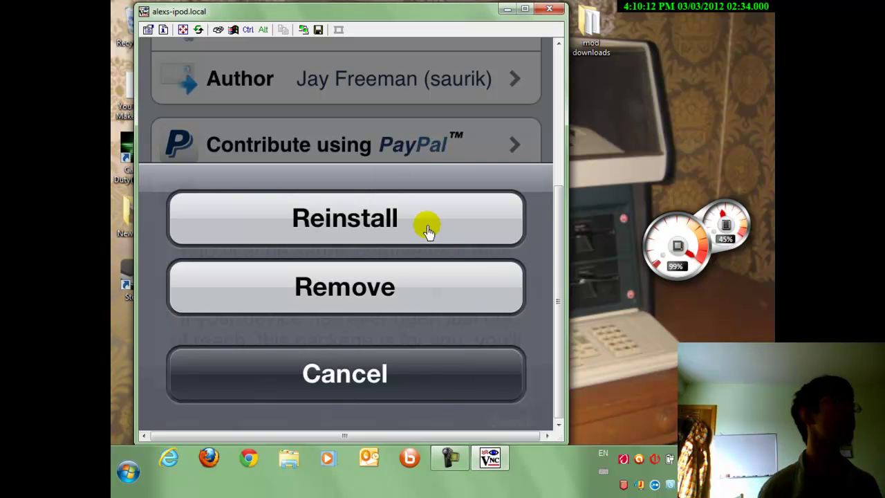
left_click(469, 375)
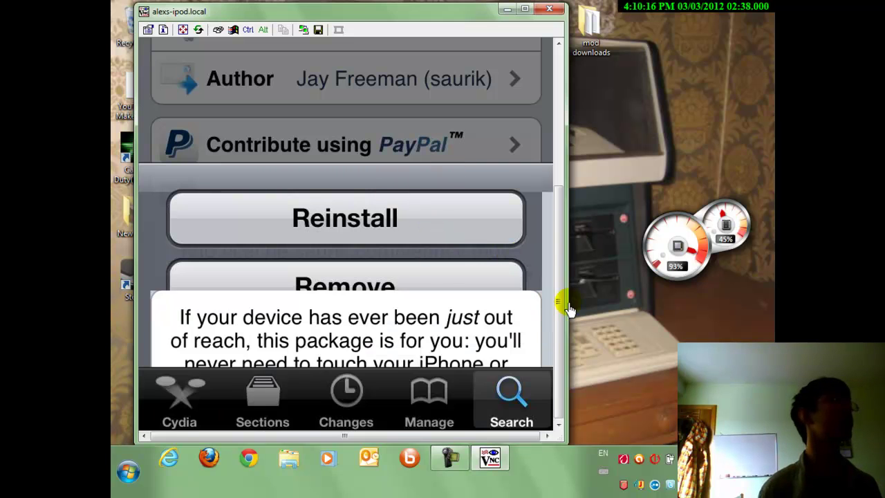
left_click_drag(558, 312, 559, 148)
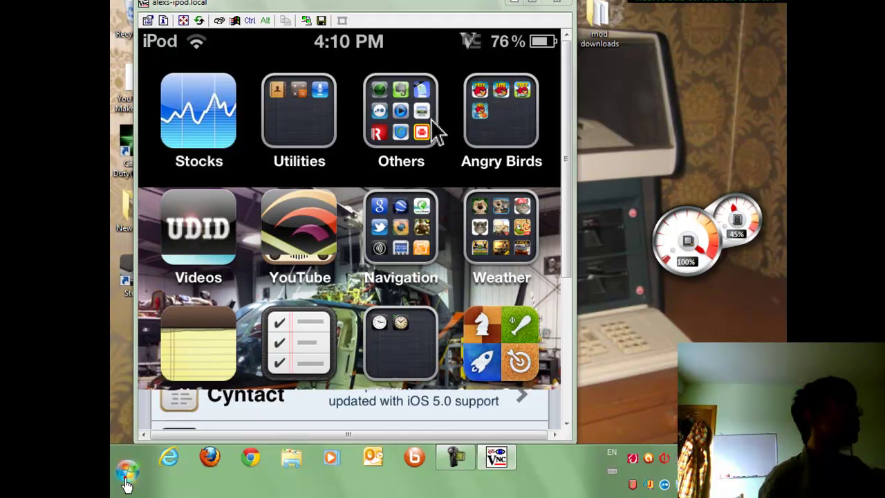
Search the computer's programs for "tight" and open TightVNC Viewer's new connection dialog at the server address.
left_click(126, 485)
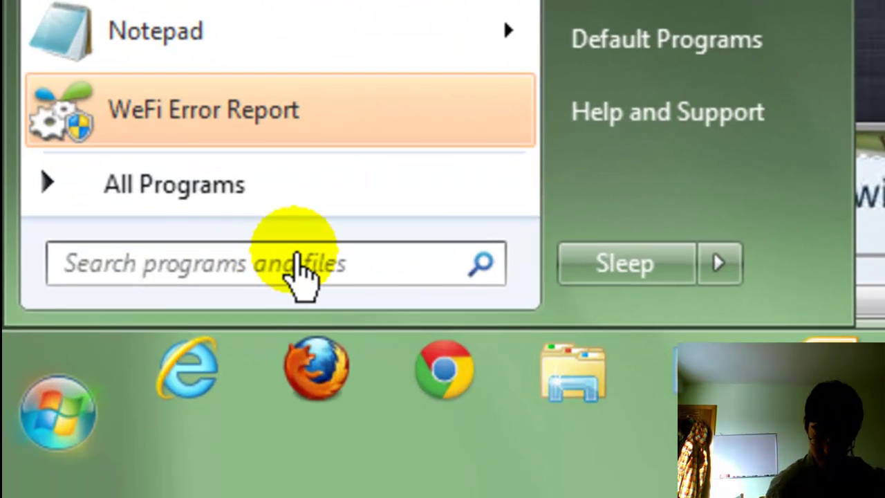
type("tght")
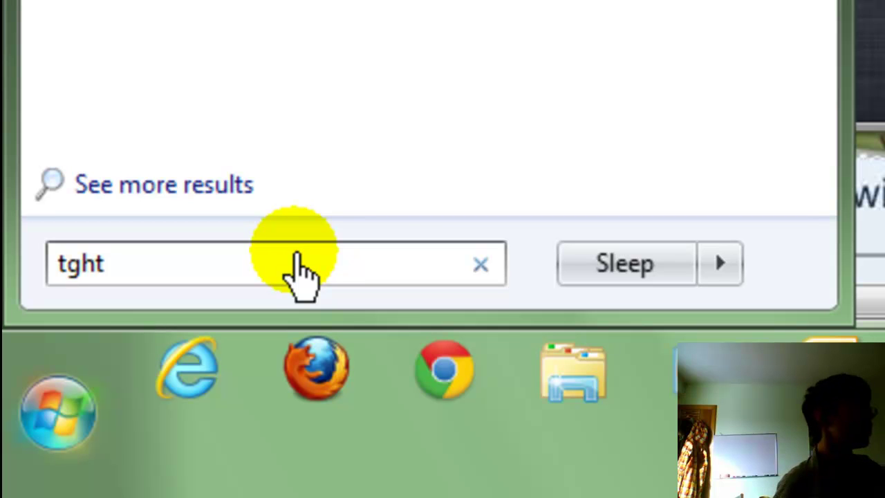
key("BackSpace")
key("BackSpace")
key("BackSpace")
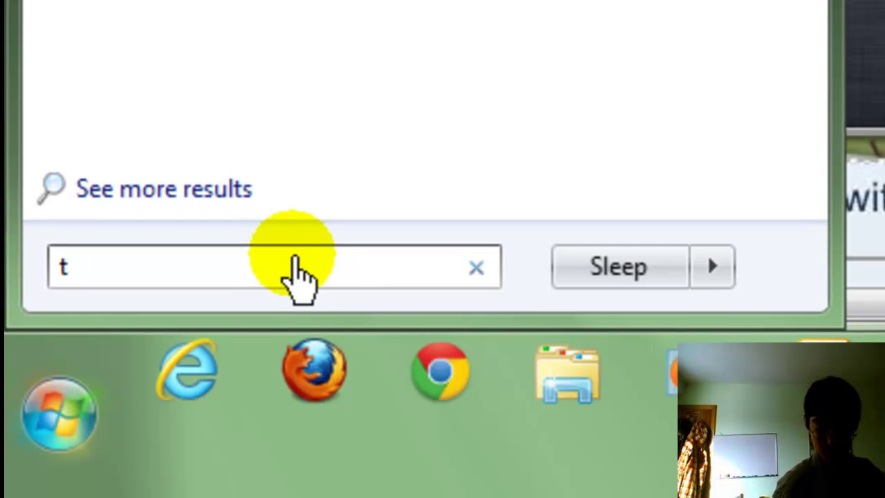
type("ight")
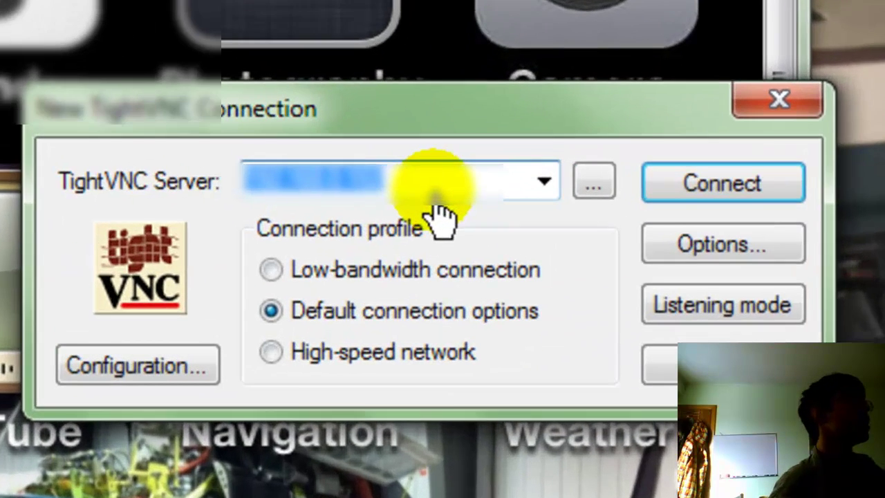
left_click(440, 198)
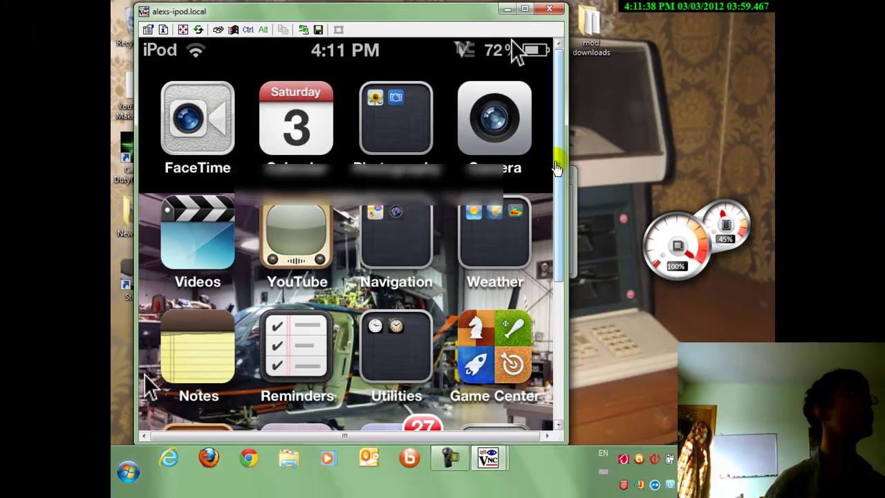
Open the iPod's Wi-Fi settings and view the IP address in the details of the connected UNYW network.
scroll(557, 180, "down", 2)
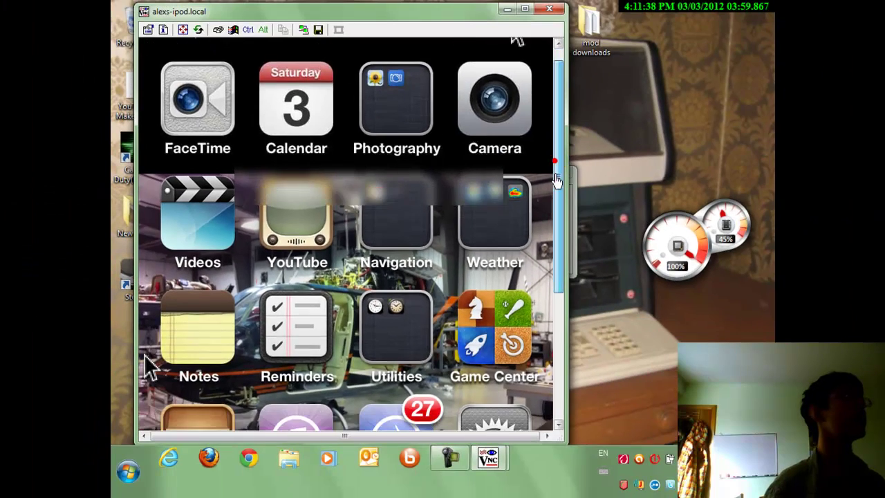
left_click_drag(557, 180, 557, 269)
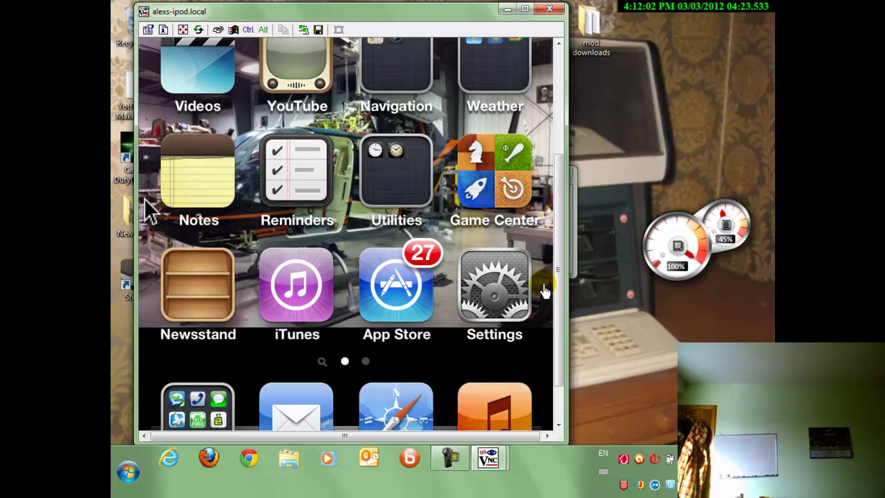
left_click(544, 290)
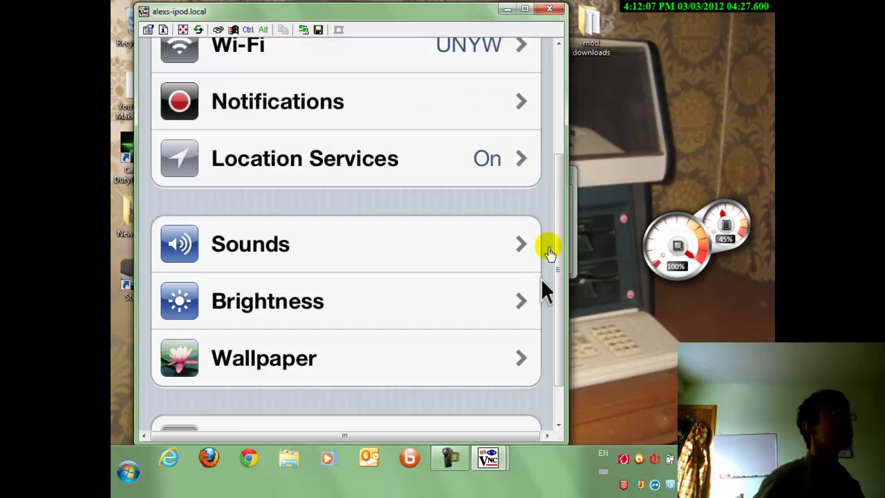
left_click_drag(549, 252, 523, 168)
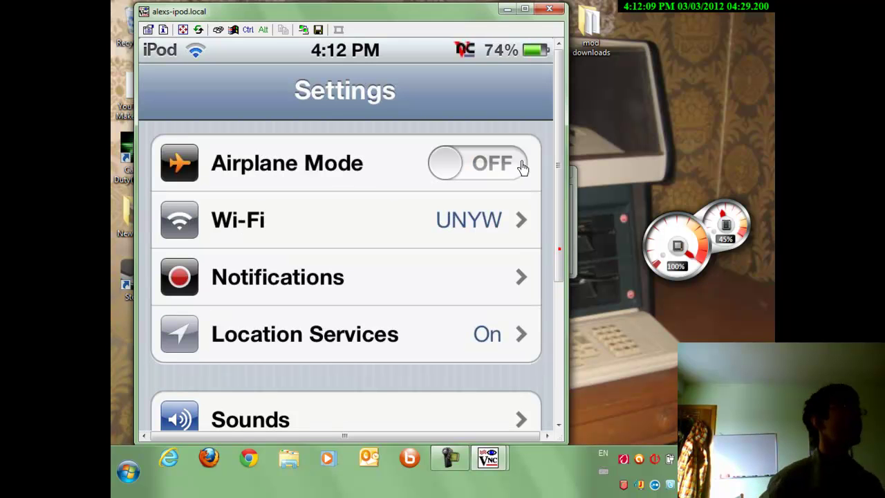
mouse_move(447, 200)
left_mouse_down()
mouse_move(448, 233)
mouse_move(458, 239)
left_mouse_up()
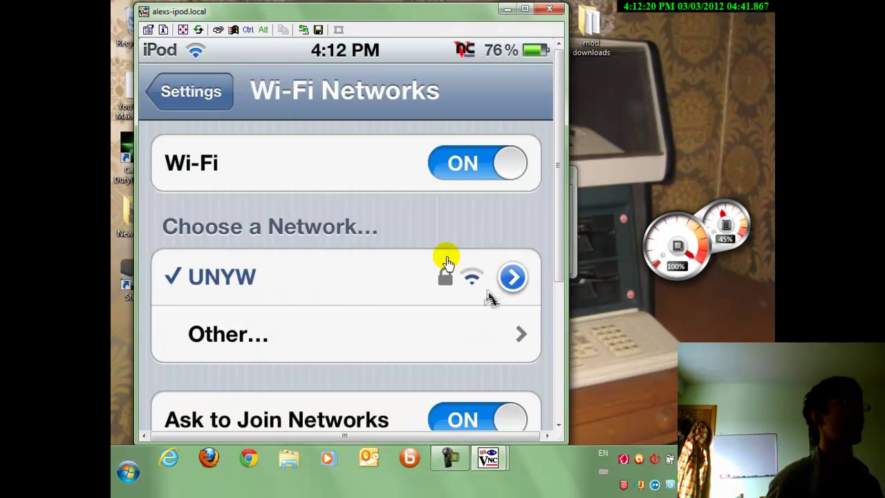
left_click(514, 278)
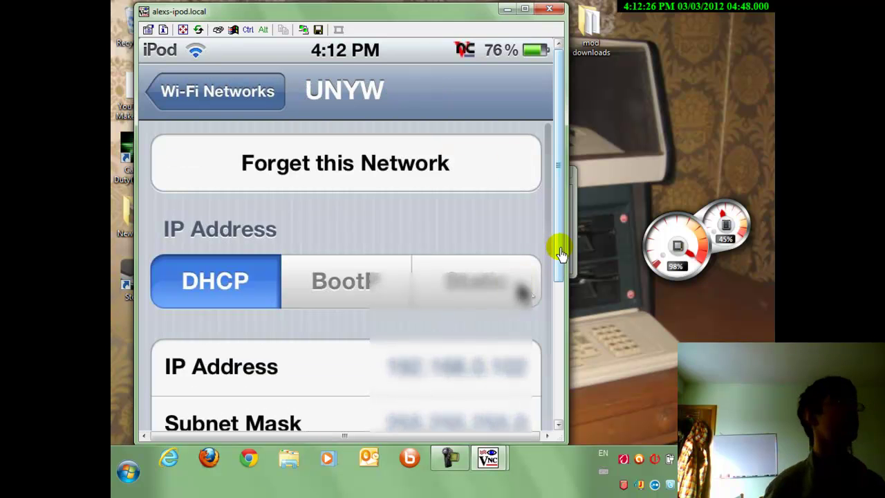
left_click_drag(561, 256, 558, 309)
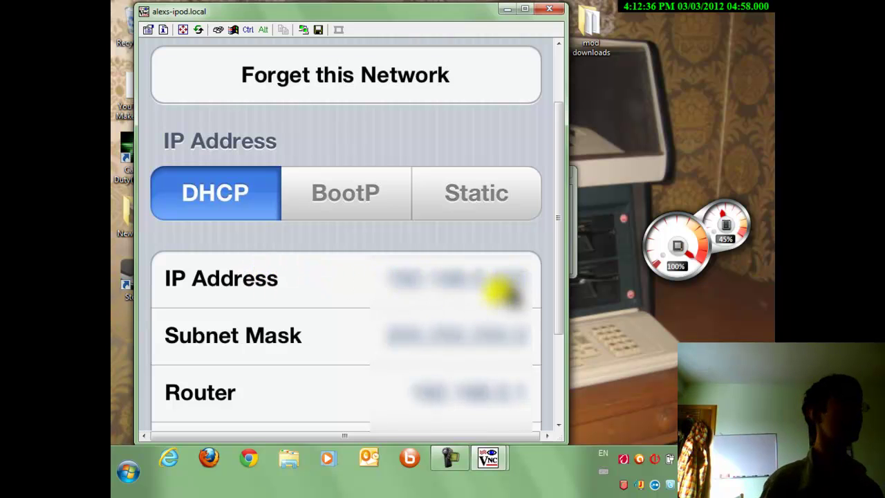
Bring up the new TightVNC connection dialog, and close both it and the running iPod session window.
mouse_move(493, 469)
left_click(543, 389)
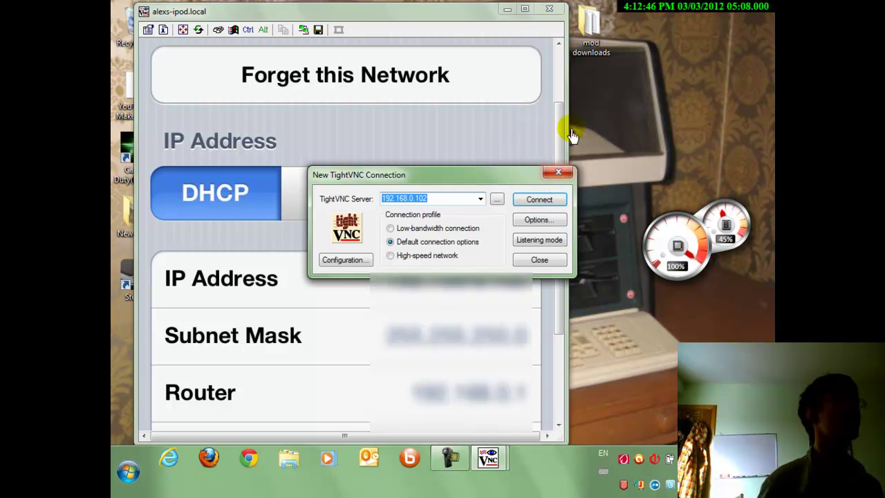
left_click(558, 175)
left_click(550, 12)
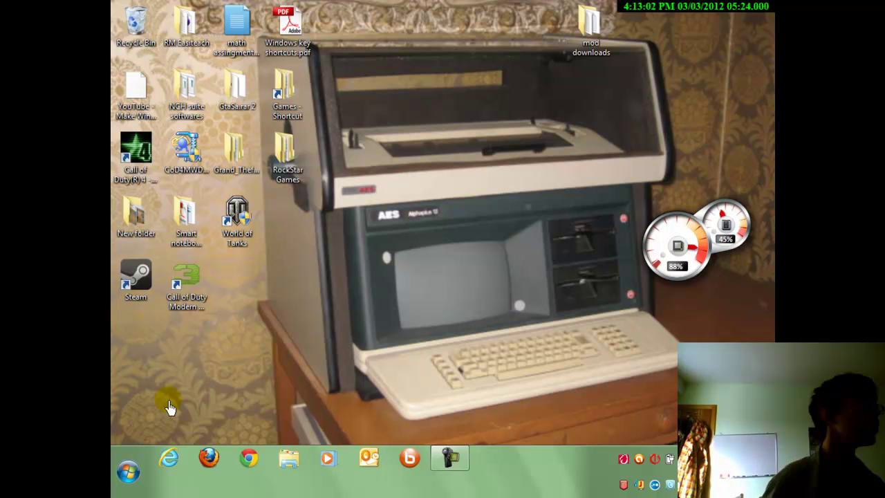
Search the computer's programs for "tight", launch TightVNC Viewer and activate the server address in the new connection dialog.
left_click(123, 474)
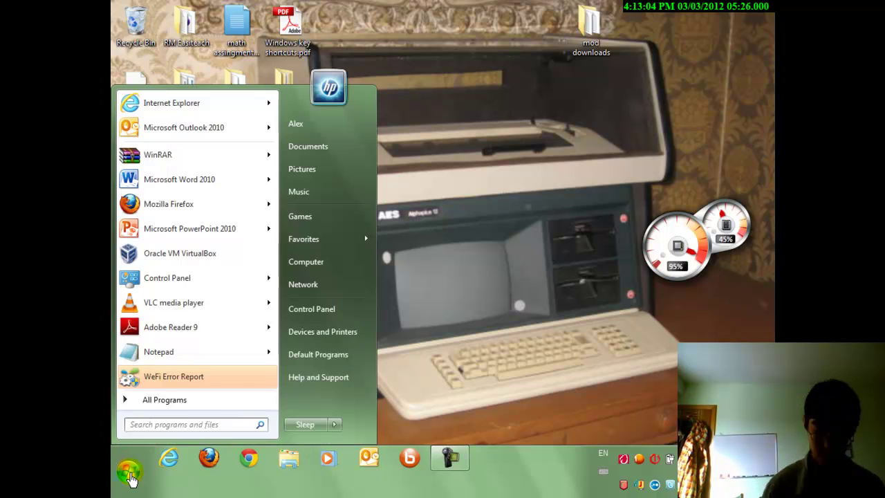
type("ti")
type("ght")
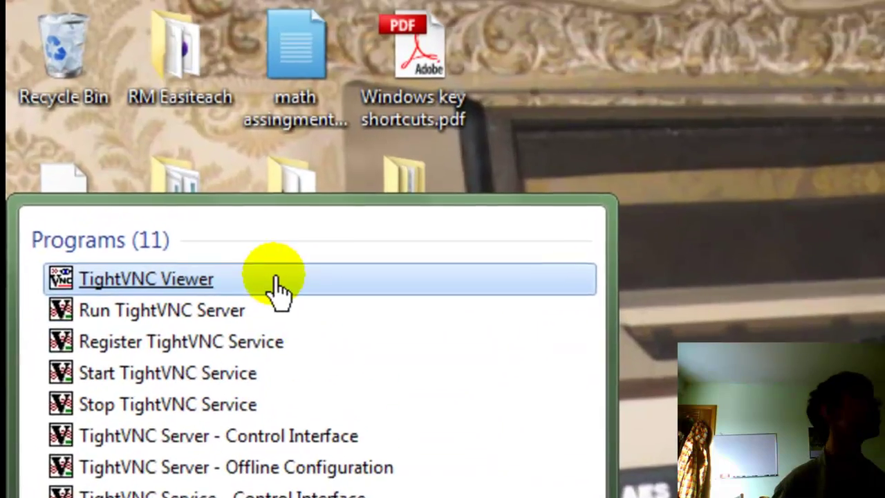
left_click(306, 67)
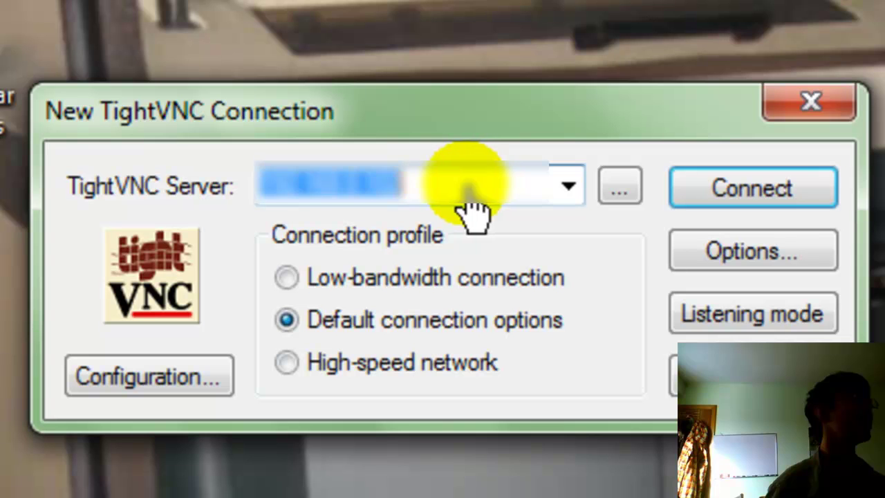
left_click(467, 186)
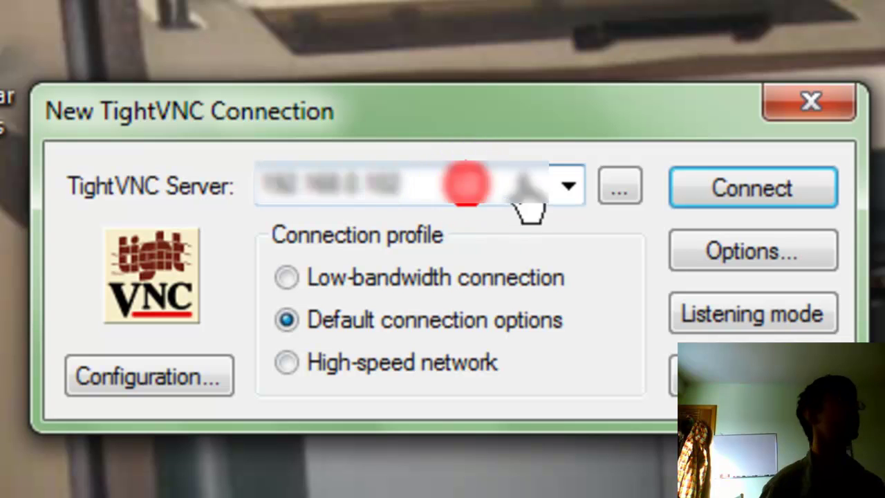